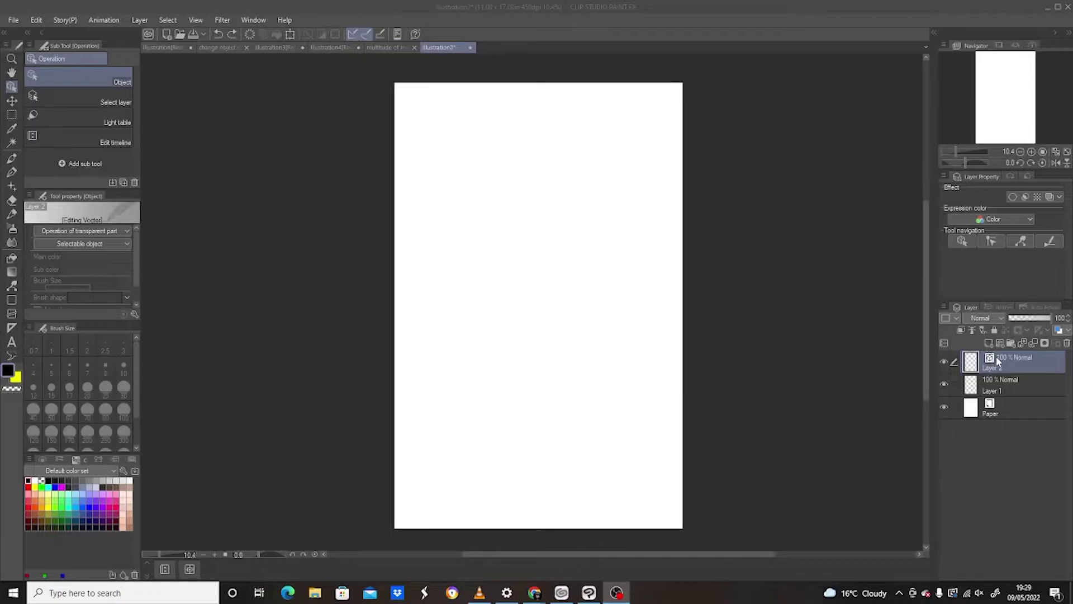
Draw a thin black circle near the page centre on vector Layer 2 with the Ellipse figure sub tool
{"action": "left_click", "coordinate": [998, 361]}
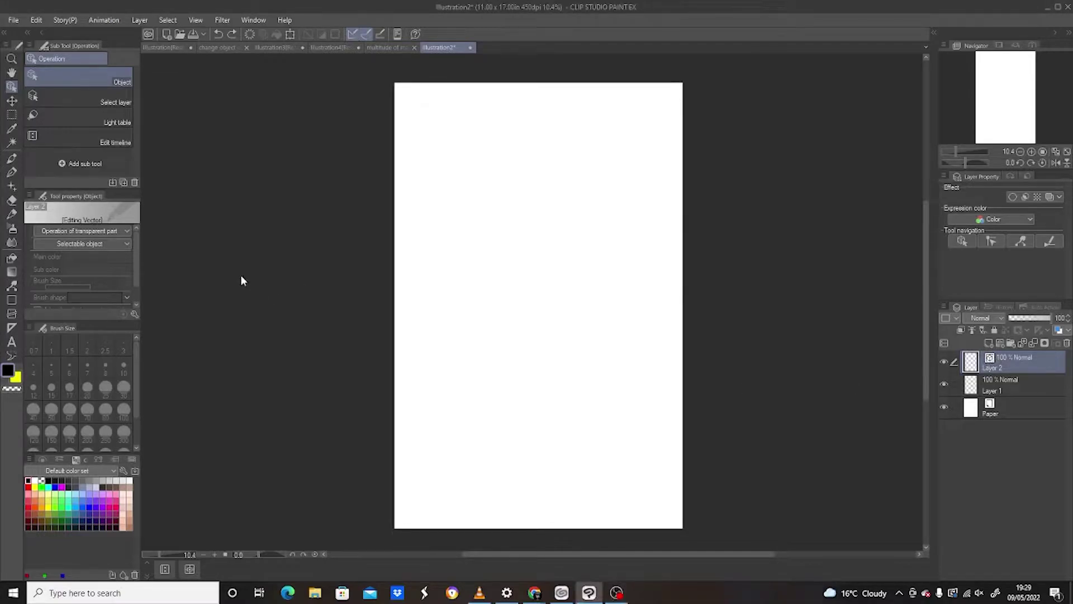
{"action": "left_click", "coordinate": [12, 300]}
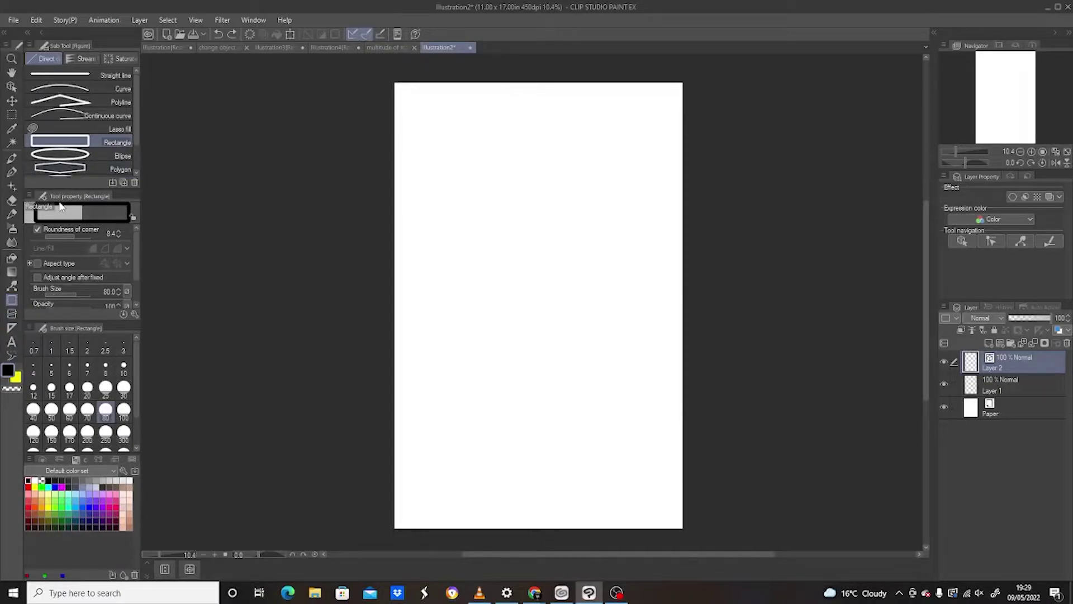
{"action": "left_click", "coordinate": [83, 156]}
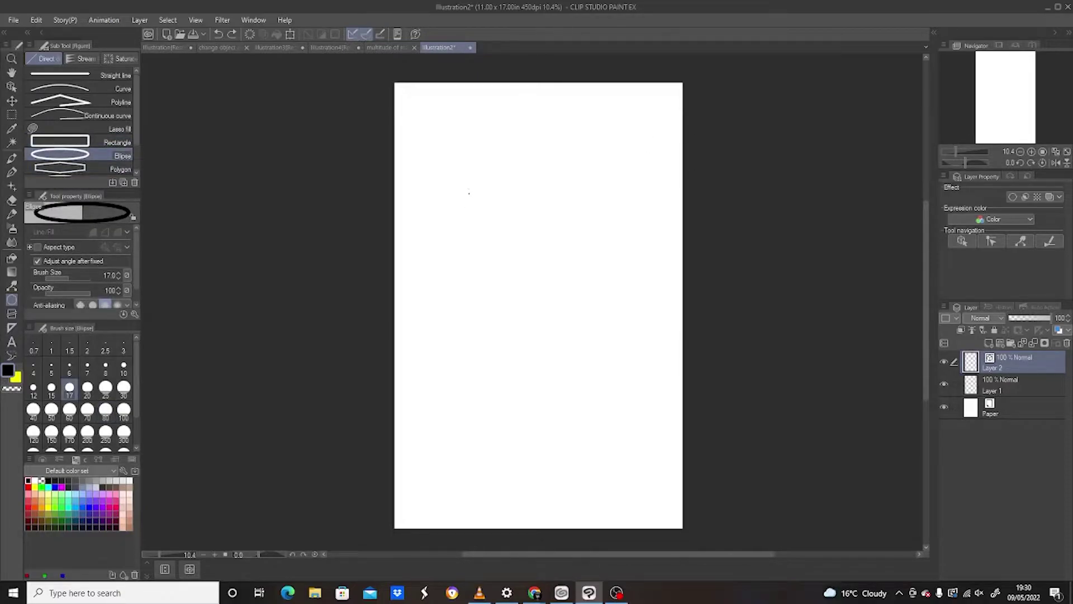
{"action": "left_click_drag", "start_coordinate": [455, 188], "coordinate": [630, 361]}
{"action": "left_click", "coordinate": [618, 355]}
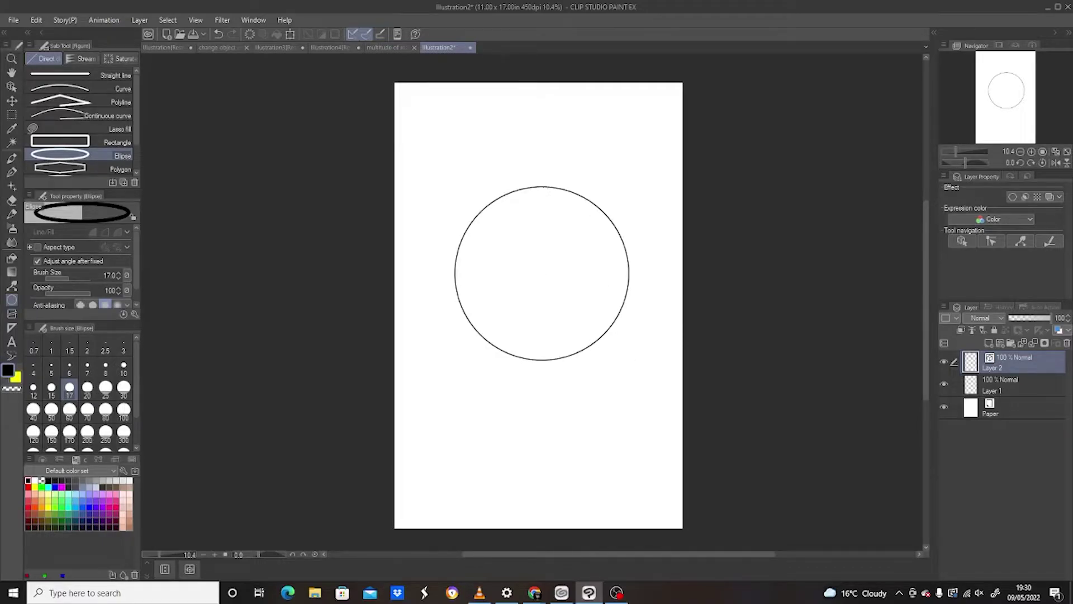
{"action": "left_click", "coordinate": [12, 88]}
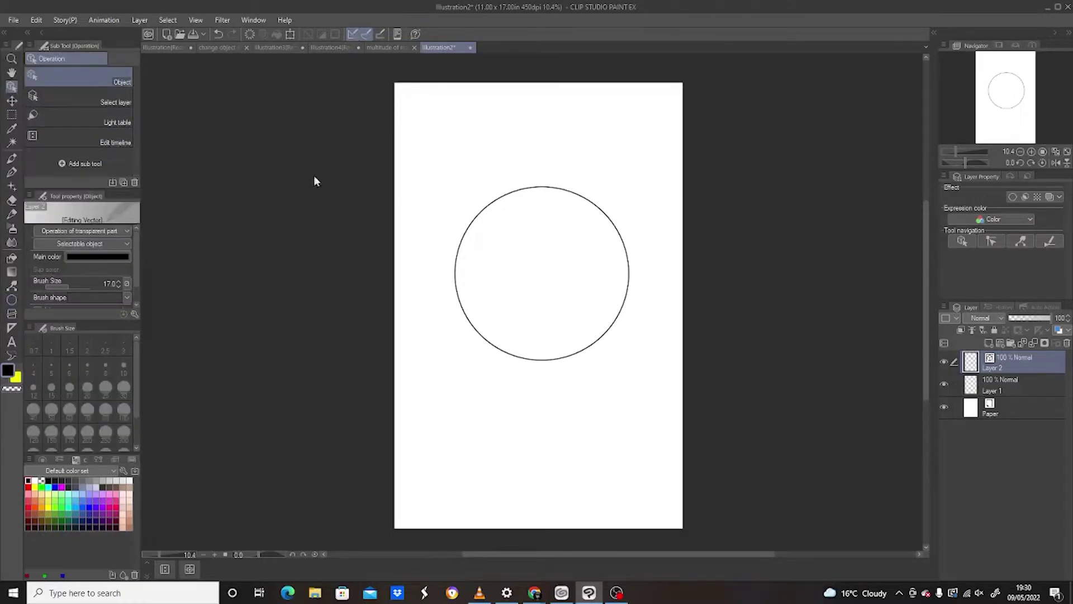
Select the circle and stretch it taller and wider using its bounding-box handles
{"action": "left_click", "coordinate": [494, 205]}
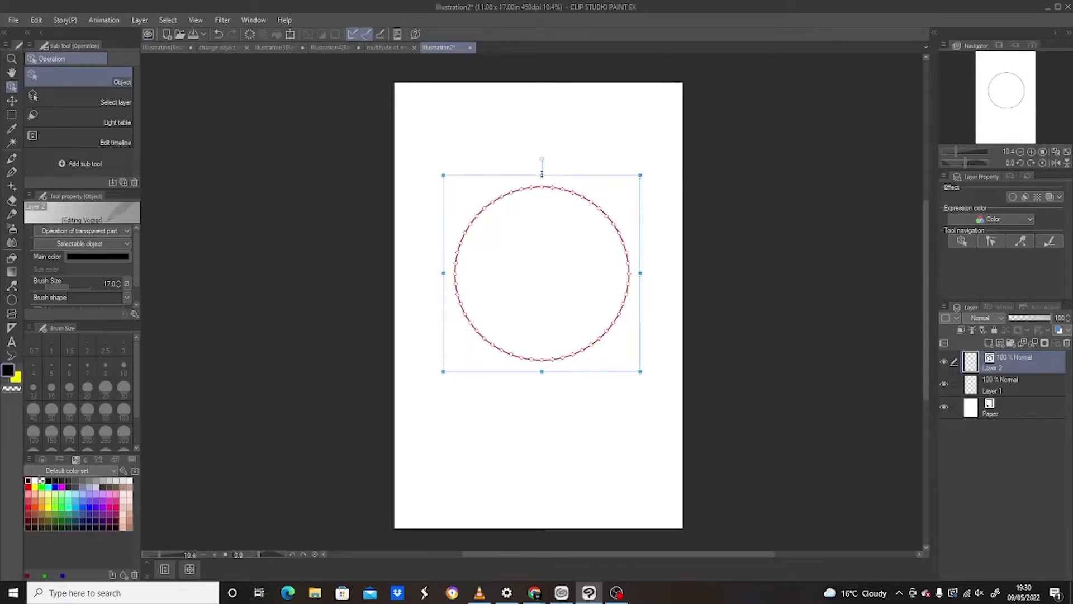
{"action": "left_click_drag", "start_coordinate": [541, 174], "coordinate": [541, 121]}
{"action": "left_click_drag", "start_coordinate": [542, 371], "coordinate": [542, 470]}
{"action": "left_click_drag", "start_coordinate": [442, 296], "coordinate": [419, 295]}
{"action": "left_click_drag", "start_coordinate": [641, 295], "coordinate": [665, 295]}
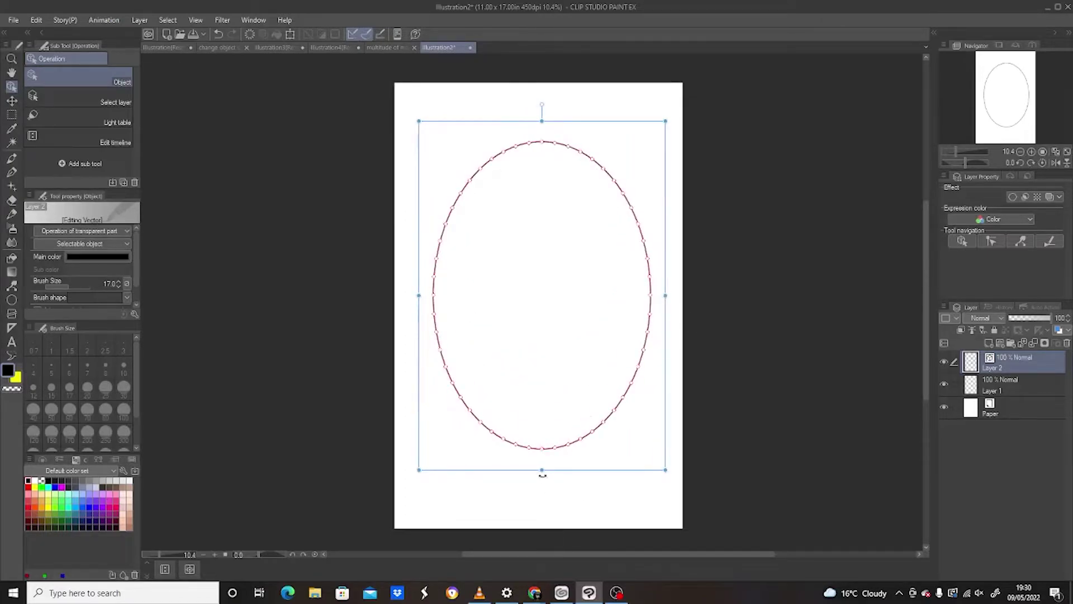
Pull the top, bottom and sides back in, leaving an upright oval slightly taller than wide
{"action": "left_click_drag", "start_coordinate": [541, 472], "coordinate": [542, 409]}
{"action": "left_click_drag", "start_coordinate": [542, 121], "coordinate": [540, 168]}
{"action": "left_click_drag", "start_coordinate": [420, 288], "coordinate": [453, 288]}
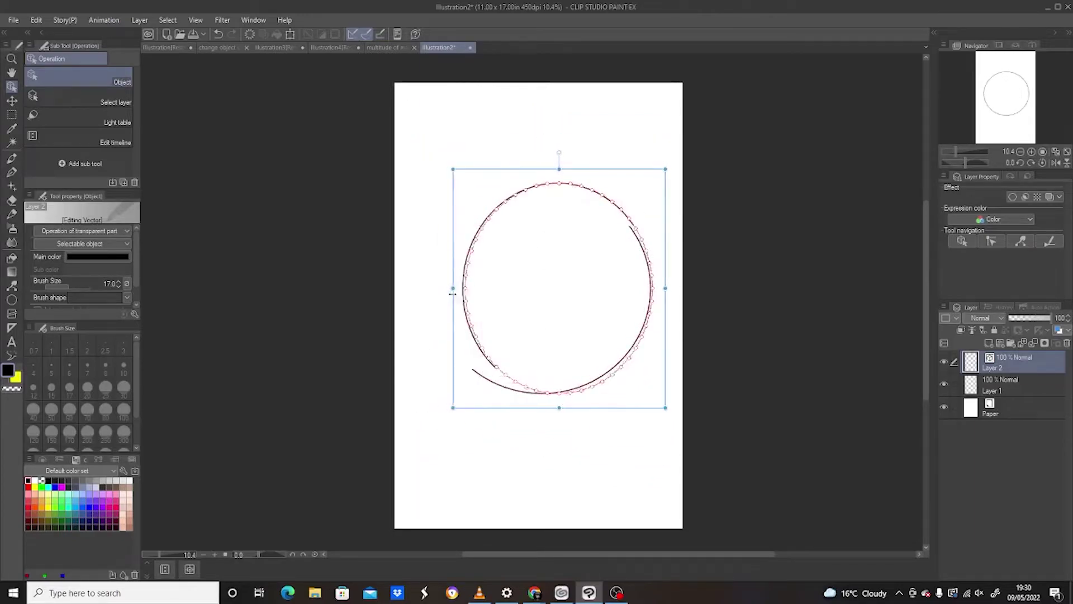
{"action": "left_click_drag", "start_coordinate": [666, 287], "coordinate": [651, 288]}
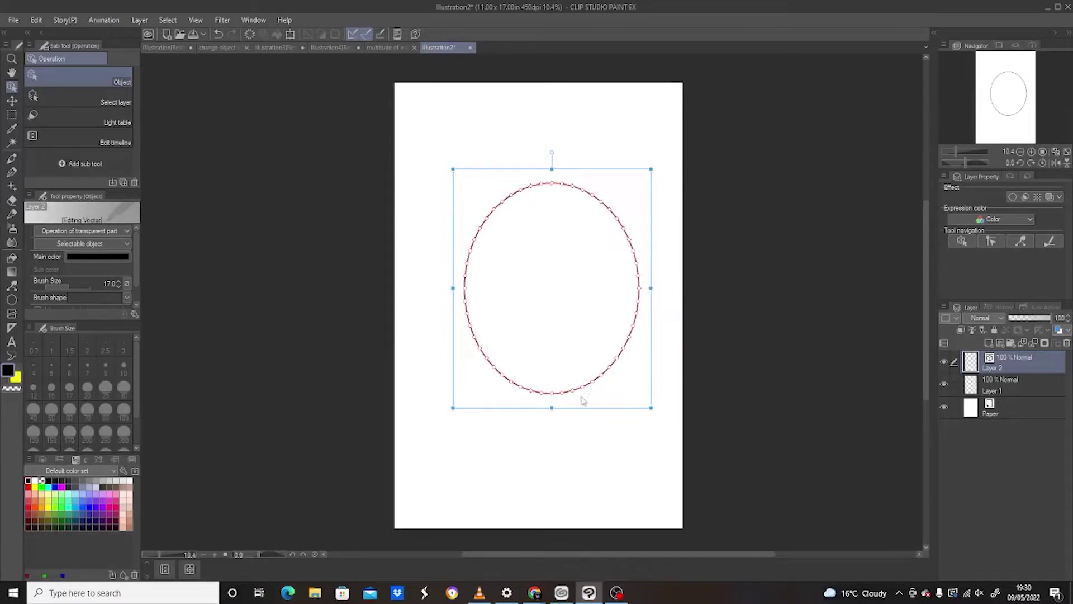
Shorten the oval back into a circle and pull its top and left control points out into spikes
{"action": "left_click_drag", "start_coordinate": [551, 408], "coordinate": [551, 358]}
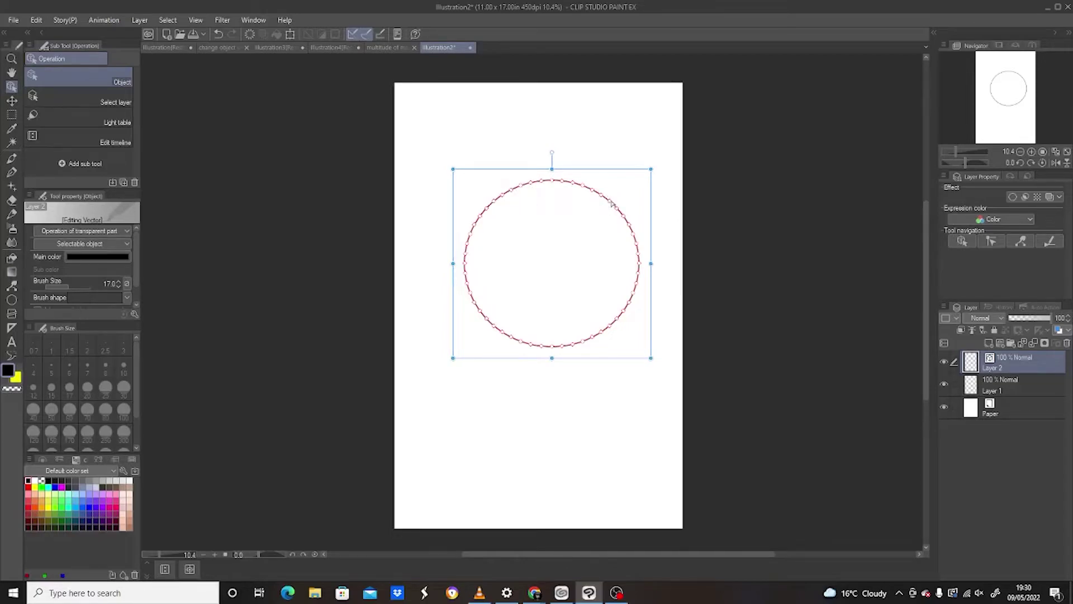
{"action": "left_click_drag", "start_coordinate": [531, 184], "coordinate": [520, 144]}
{"action": "left_click_drag", "start_coordinate": [506, 195], "coordinate": [487, 177]}
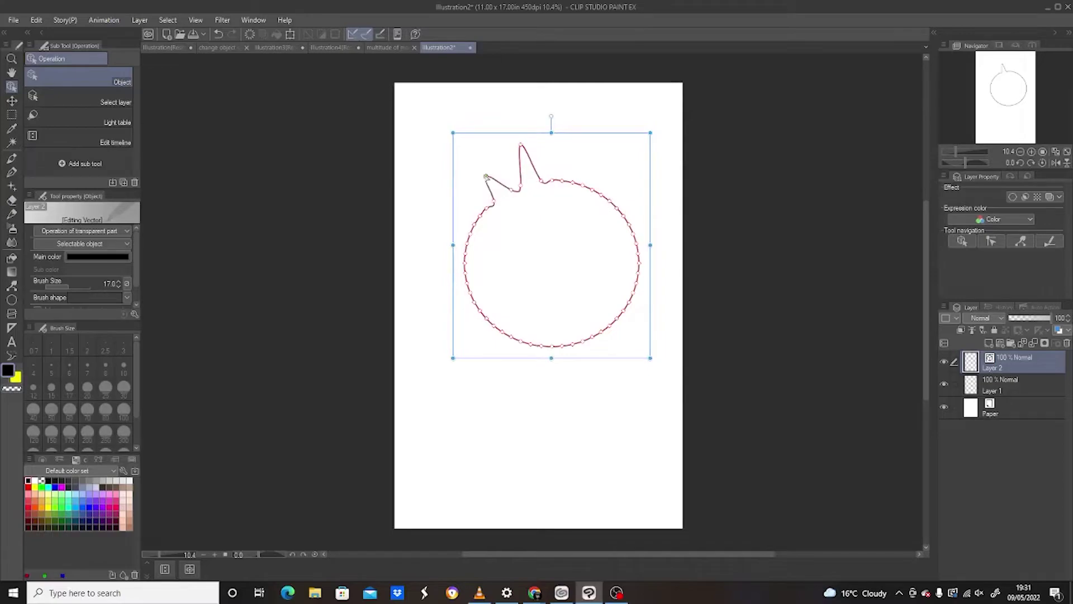
{"action": "left_click_drag", "start_coordinate": [474, 225], "coordinate": [437, 208]}
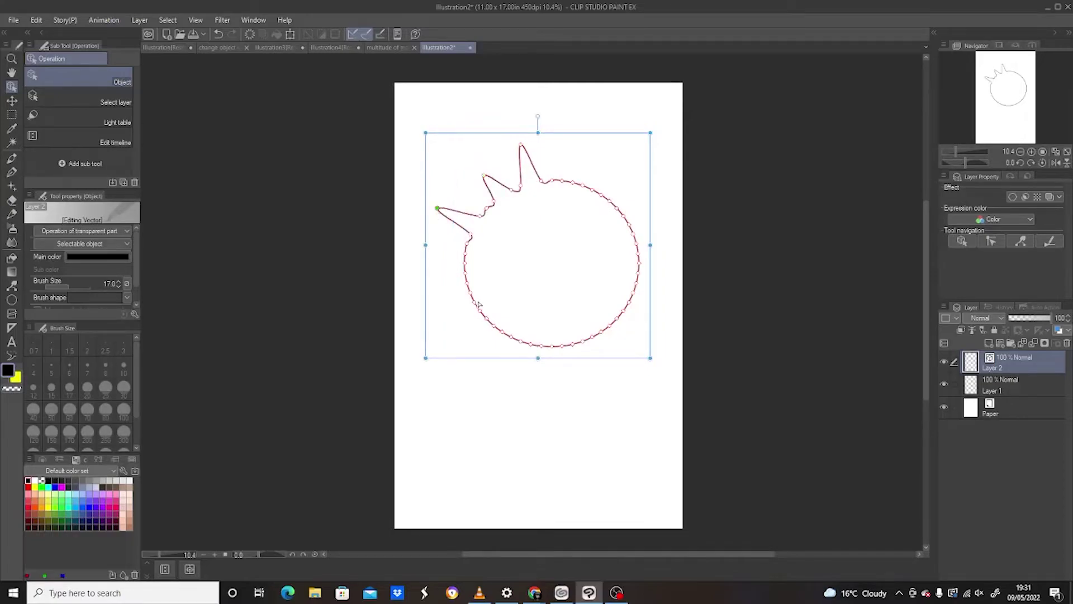
Pull the lower-left, bottom, right and upper-right control points outward into spikes
{"action": "left_click_drag", "start_coordinate": [478, 303], "coordinate": [488, 361]}
{"action": "left_click_drag", "start_coordinate": [572, 345], "coordinate": [592, 376]}
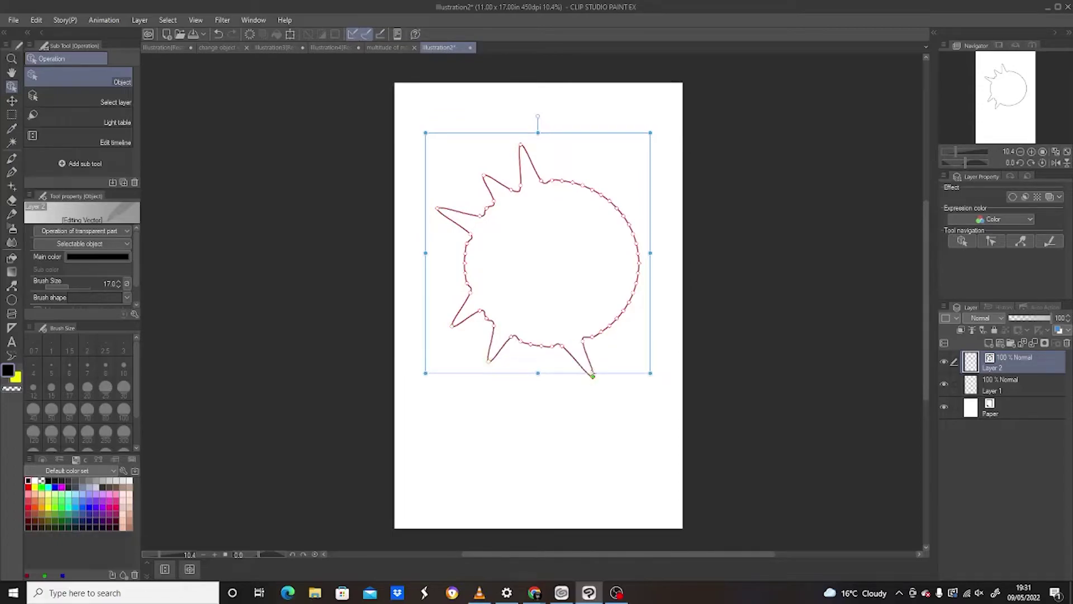
{"action": "left_click_drag", "start_coordinate": [615, 324], "coordinate": [643, 336]}
{"action": "left_click_drag", "start_coordinate": [609, 200], "coordinate": [617, 169]}
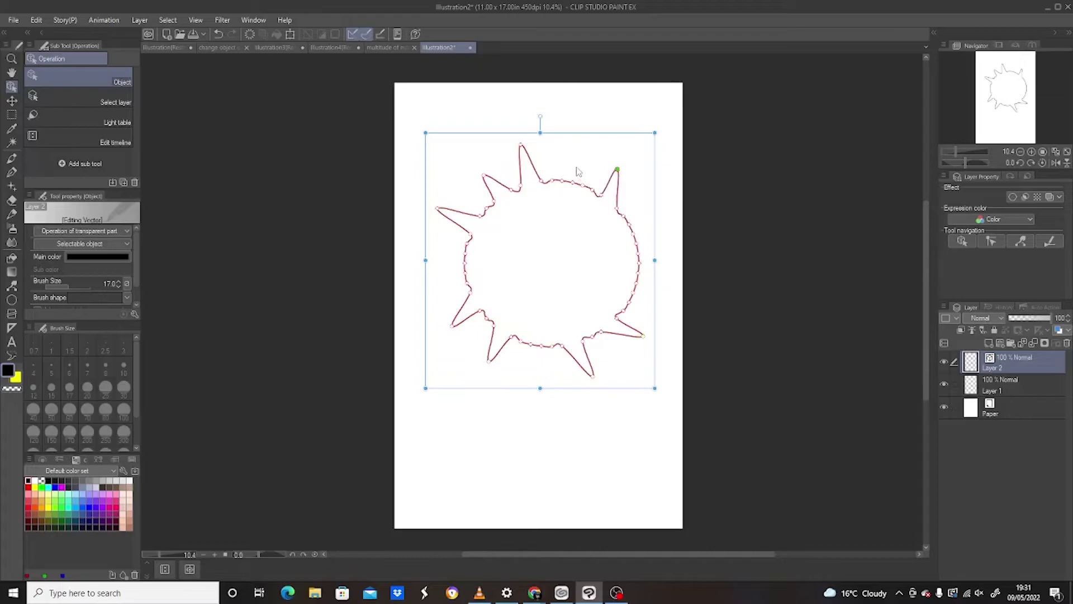
Undo all the spike and circle edits with Ctrl+Z until the page is empty
{"action": "key", "text": "ctrl+z"}
{"action": "key", "text": "ctrl+z"}
{"action": "key", "text": "ctrl+z"}
{"action": "key", "text": "ctrl+z"}
{"action": "key", "text": "ctrl+z"}
{"action": "key", "text": "ctrl+z"}
{"action": "key", "text": "ctrl+z"}
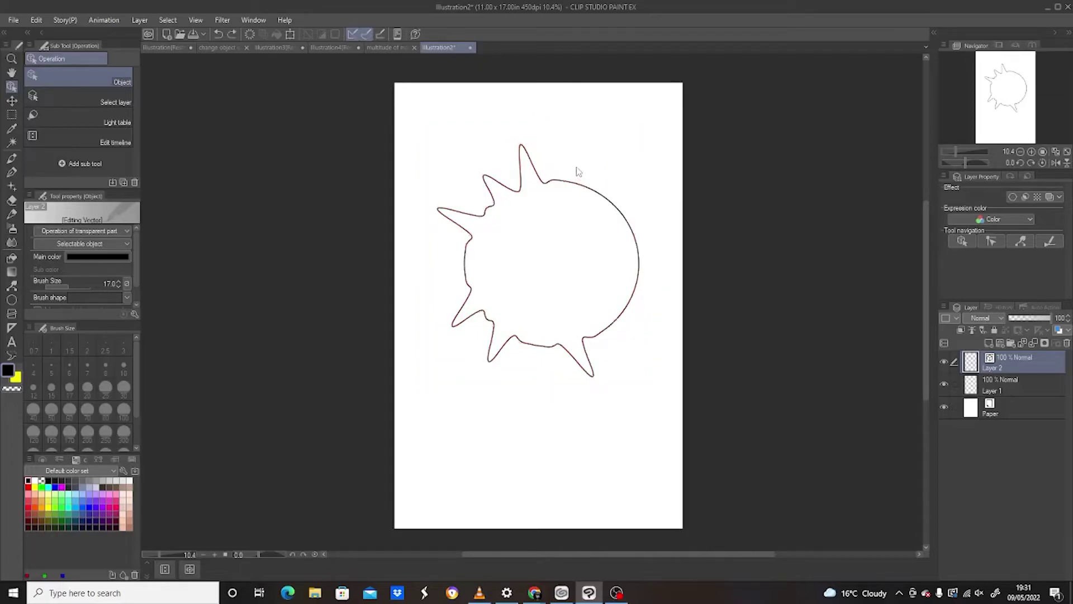
{"action": "key", "text": "ctrl+z"}
{"action": "key", "text": "ctrl+z"}
{"action": "key", "text": "ctrl+z"}
{"action": "key", "text": "ctrl+z"}
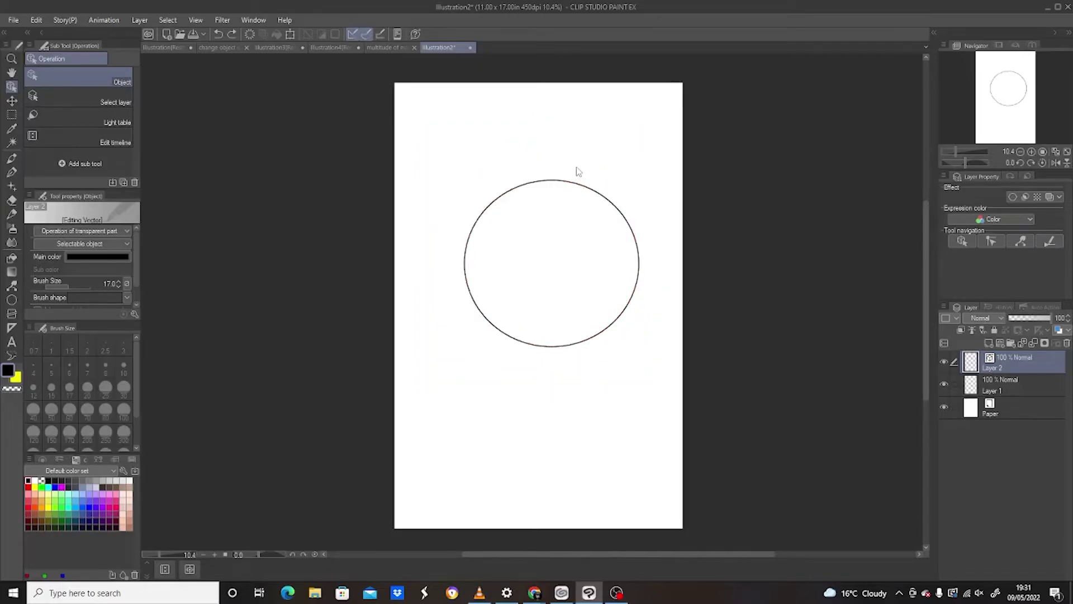
{"action": "key", "text": "ctrl+z"}
{"action": "key", "text": "ctrl+z"}
{"action": "key", "text": "ctrl+z"}
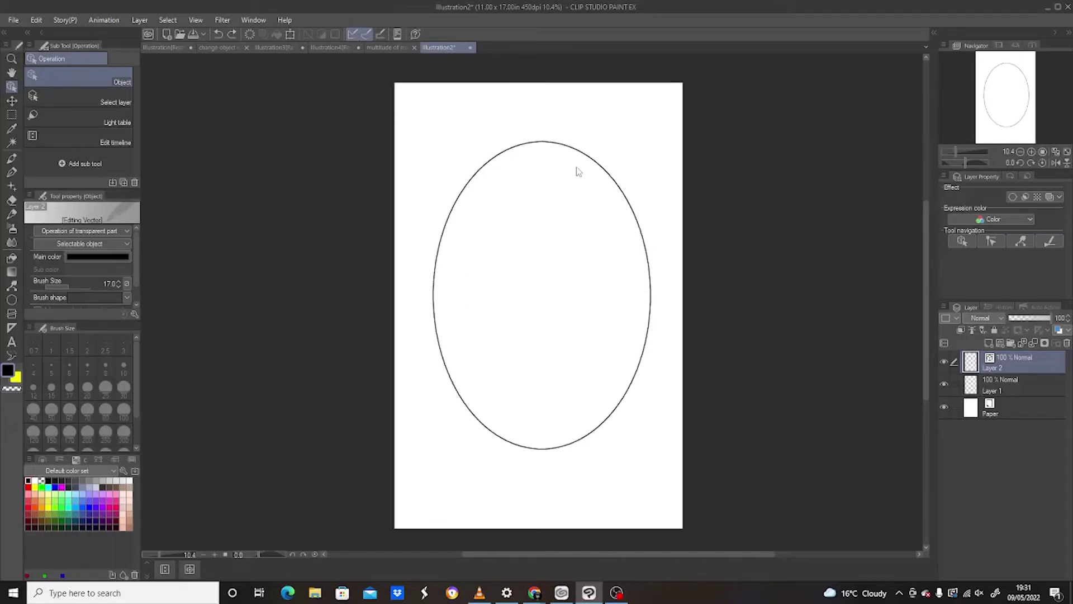
{"action": "key", "text": "ctrl+z"}
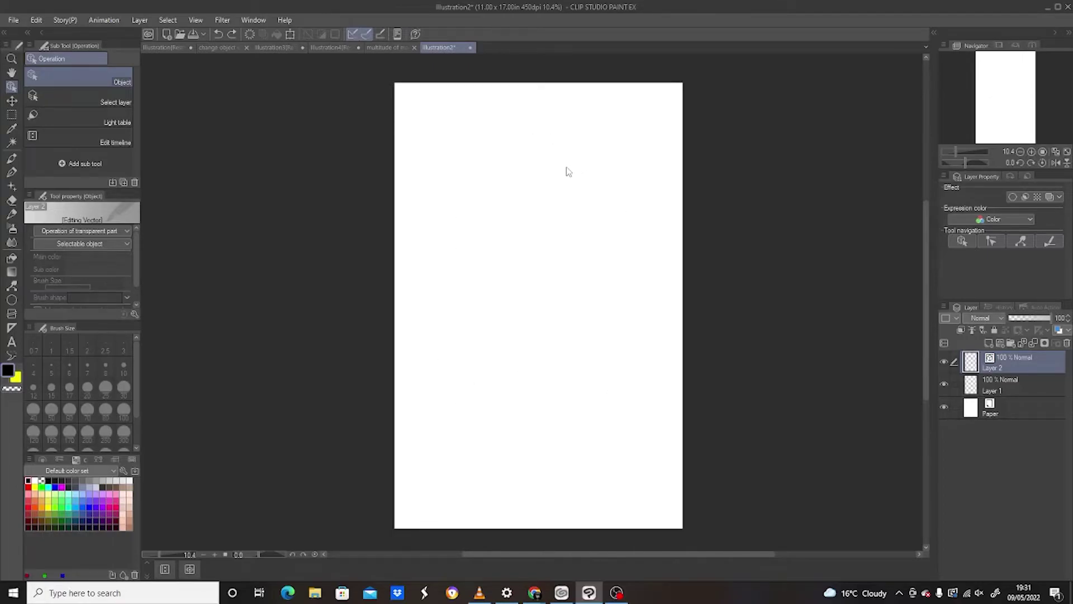
Draw a thick rounded-corner rectangle, size 80, in the page centre with the Rectangle figure tool
{"action": "left_click", "coordinate": [11, 302]}
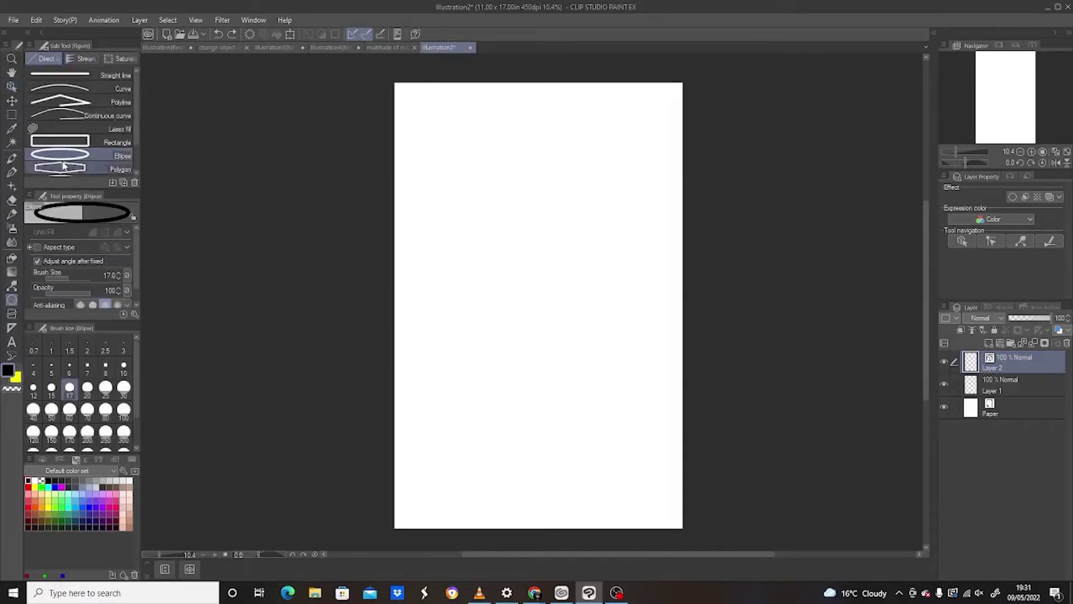
{"action": "left_click", "coordinate": [77, 143]}
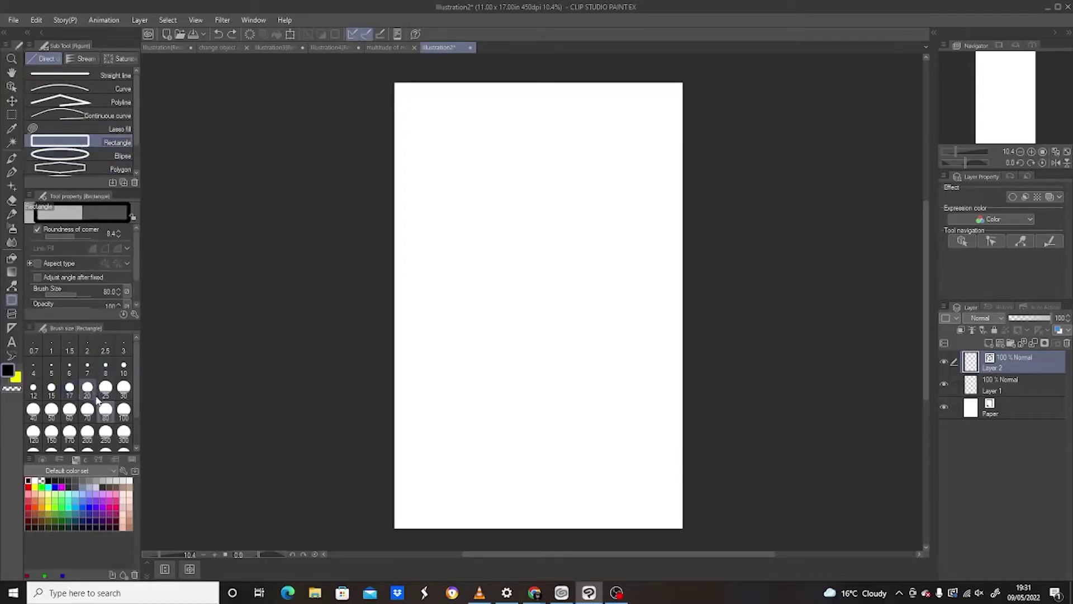
{"action": "mouse_move", "coordinate": [446, 207]}
{"action": "left_mouse_down"}
{"action": "mouse_move", "coordinate": [487, 377]}
{"action": "mouse_move", "coordinate": [641, 380]}
{"action": "left_mouse_up"}
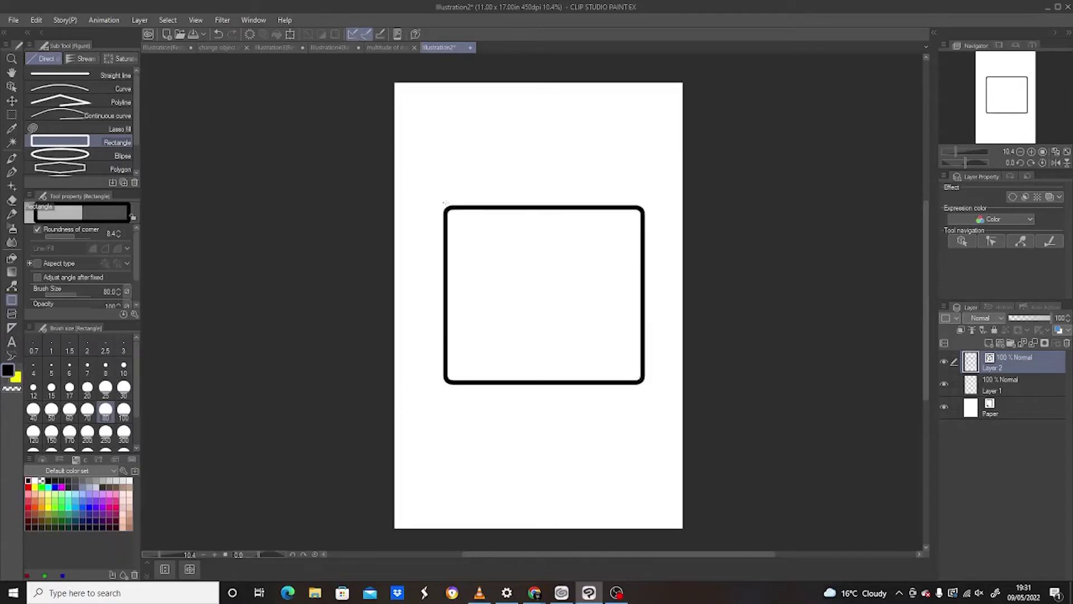
Select the rounded rectangle with the Object tool and adjust its top, bottom and left handles
{"action": "left_click", "coordinate": [11, 87]}
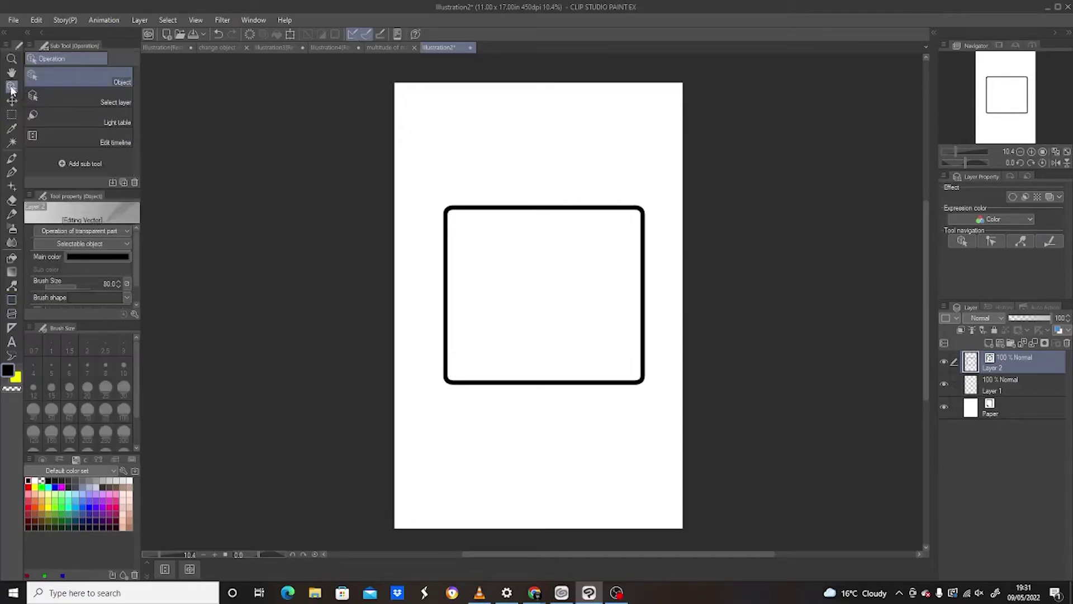
{"action": "left_click", "coordinate": [482, 213]}
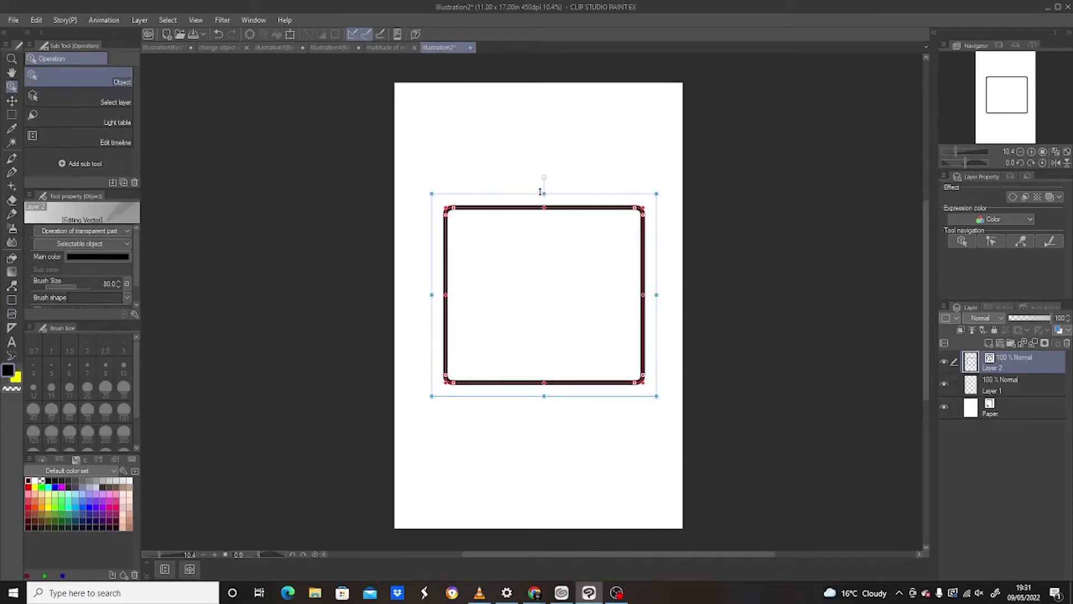
{"action": "left_click_drag", "start_coordinate": [544, 192], "coordinate": [543, 150]}
{"action": "mouse_move", "coordinate": [544, 396]}
{"action": "left_mouse_down"}
{"action": "mouse_move", "coordinate": [544, 434]}
{"action": "mouse_move", "coordinate": [542, 399]}
{"action": "left_mouse_up"}
{"action": "left_click_drag", "start_coordinate": [544, 150], "coordinate": [544, 184]}
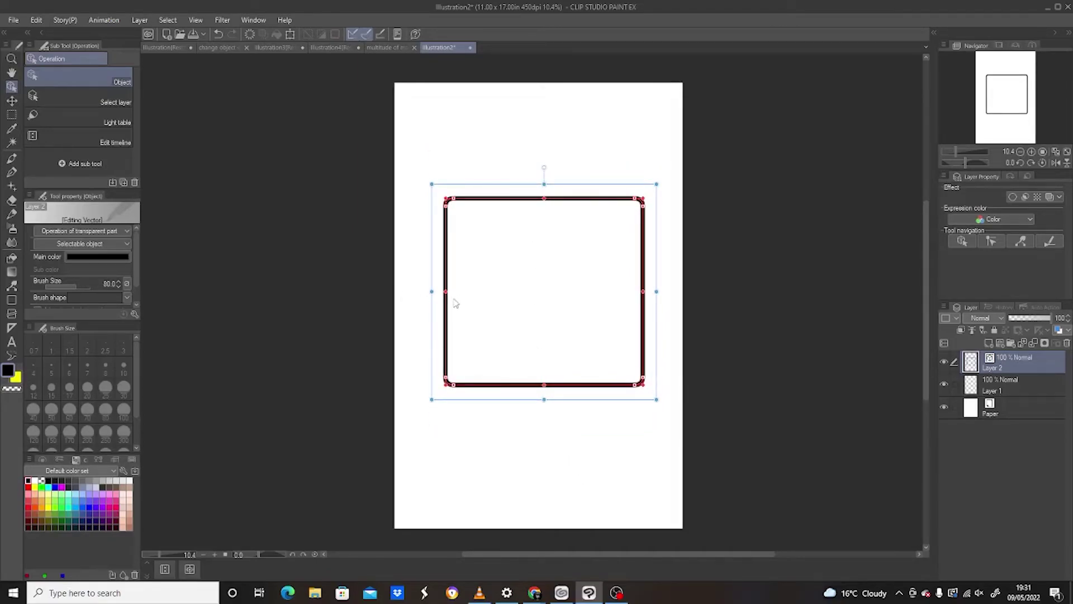
{"action": "left_click_drag", "start_coordinate": [433, 297], "coordinate": [445, 297]}
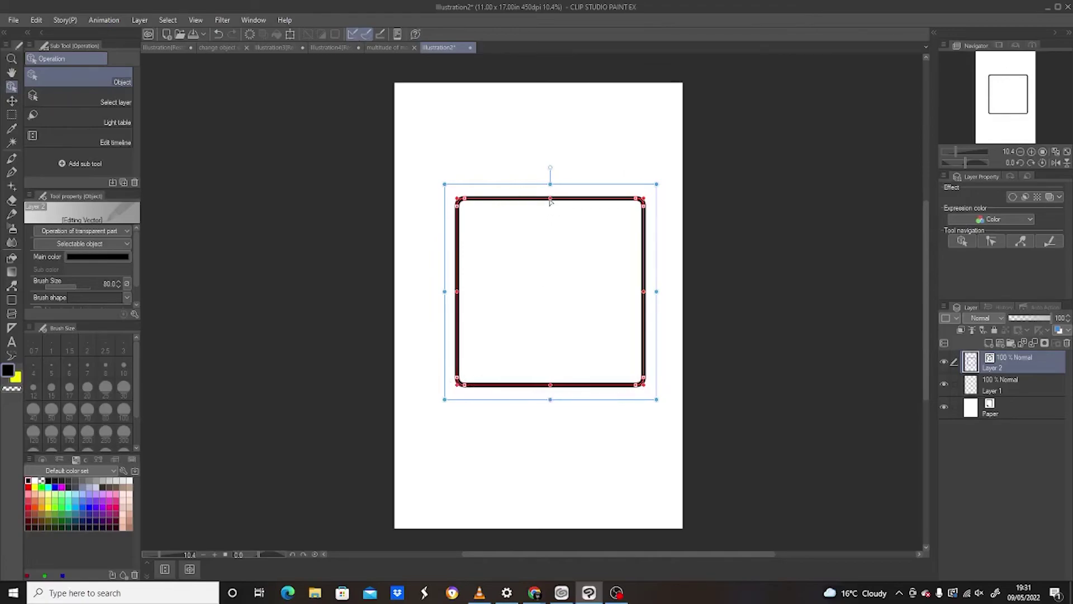
Drag each side's midpoint control point outward, bowing the top, bottom, left and right edges
{"action": "left_click_drag", "start_coordinate": [550, 201], "coordinate": [553, 136]}
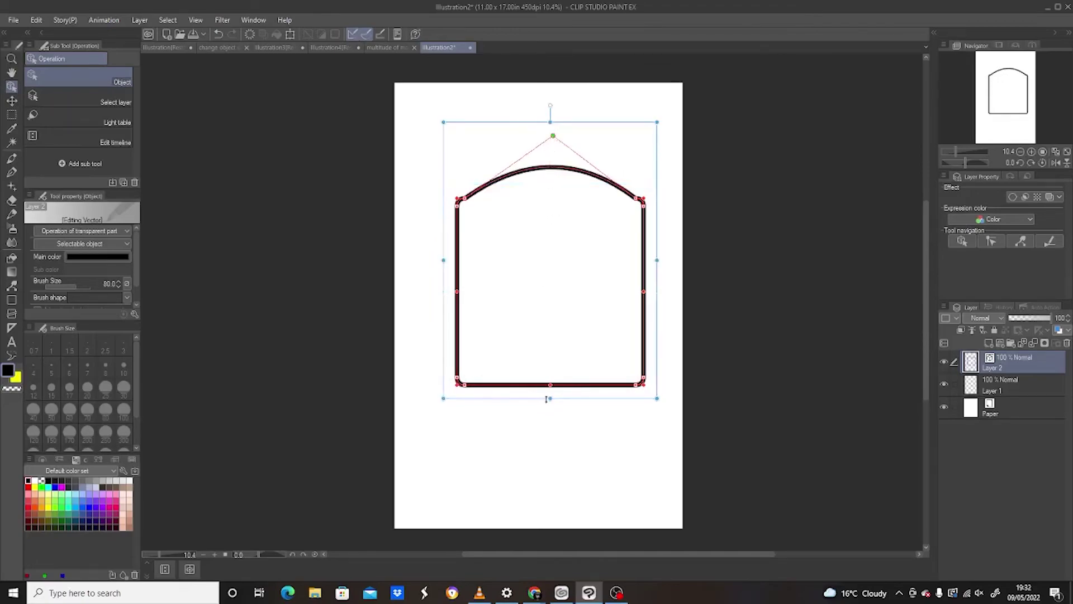
{"action": "left_click_drag", "start_coordinate": [551, 385], "coordinate": [550, 446]}
{"action": "left_click_drag", "start_coordinate": [456, 293], "coordinate": [414, 293]}
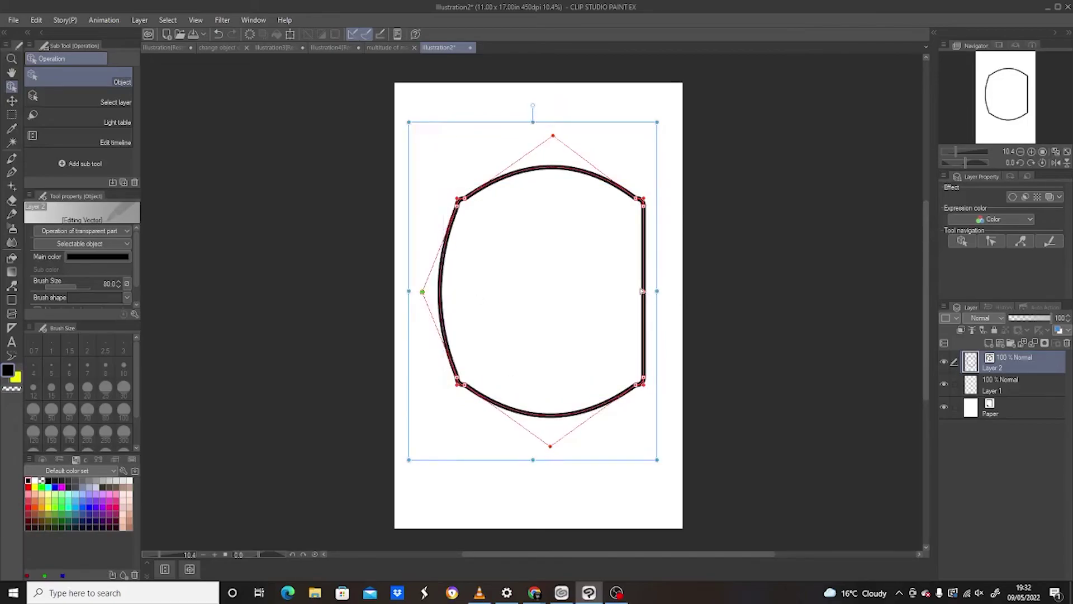
{"action": "left_click_drag", "start_coordinate": [644, 292], "coordinate": [674, 293]}
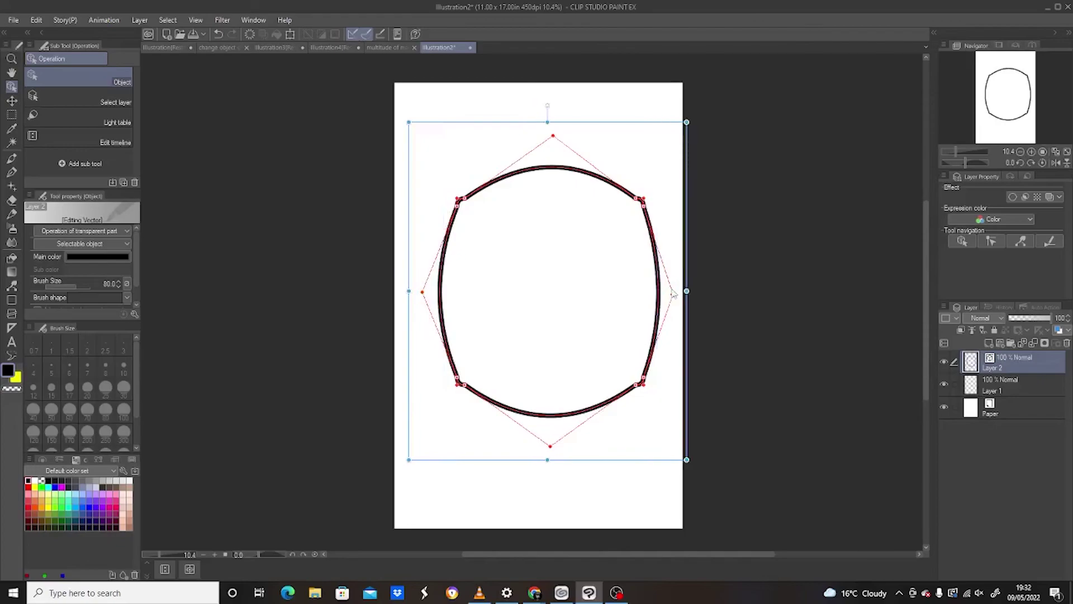